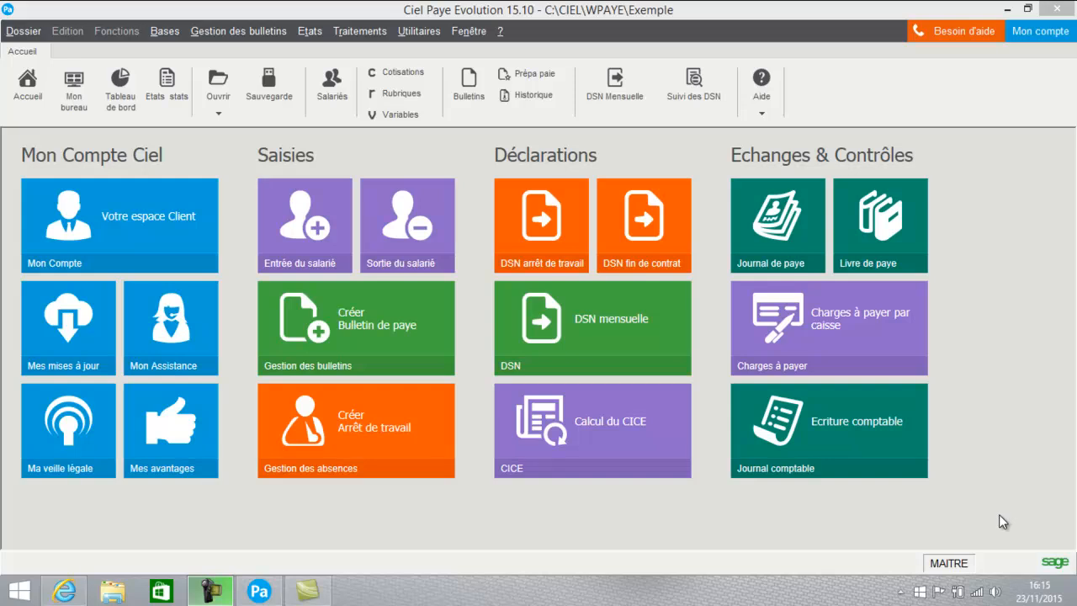
Start a new Arrêt de travail record (ARR0007) for the Directrice Commerciale employee S002
left_click(325, 101)
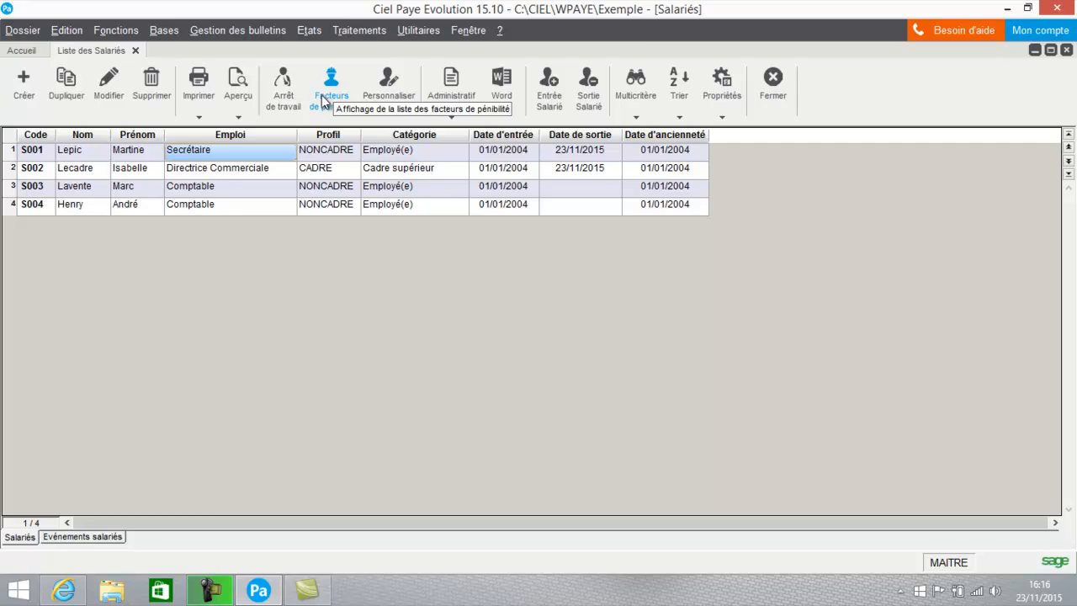
left_click(279, 170)
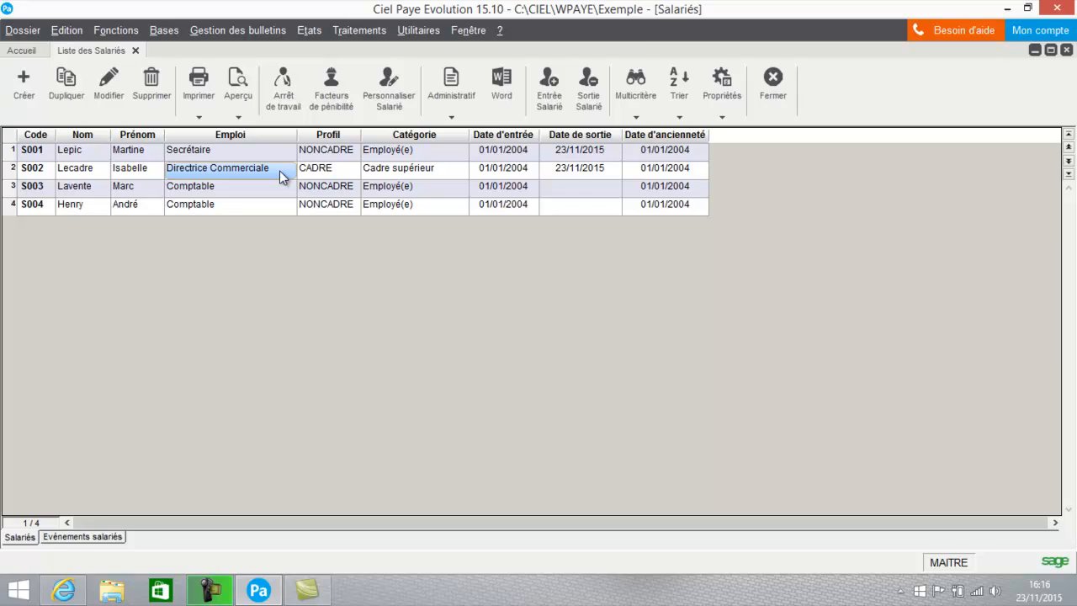
left_click(281, 91)
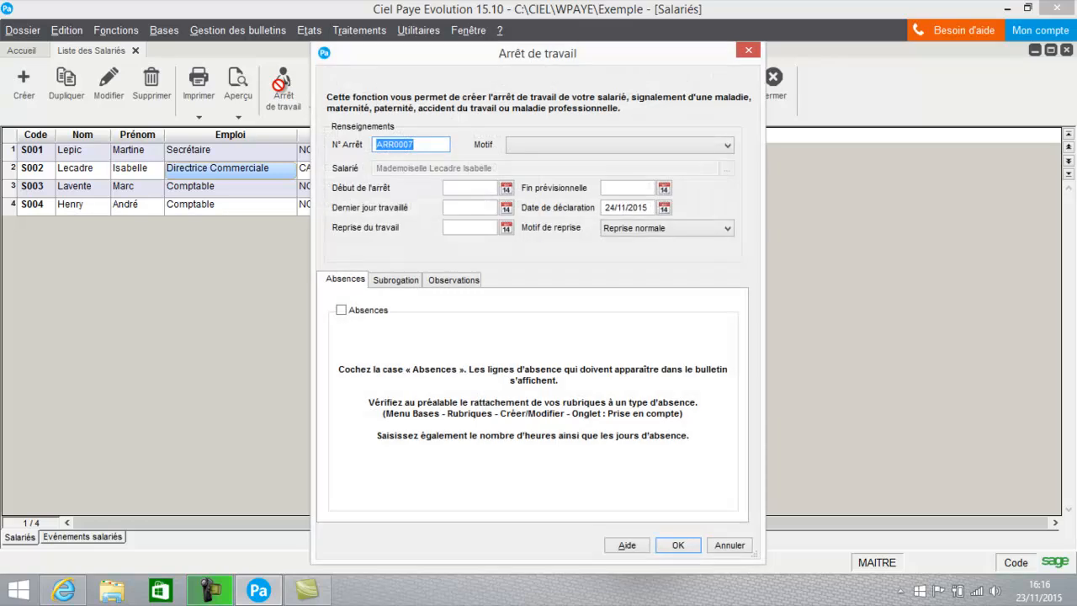
Set the stoppage reason to Maladie and the start date to 16/11/2015
left_click(557, 146)
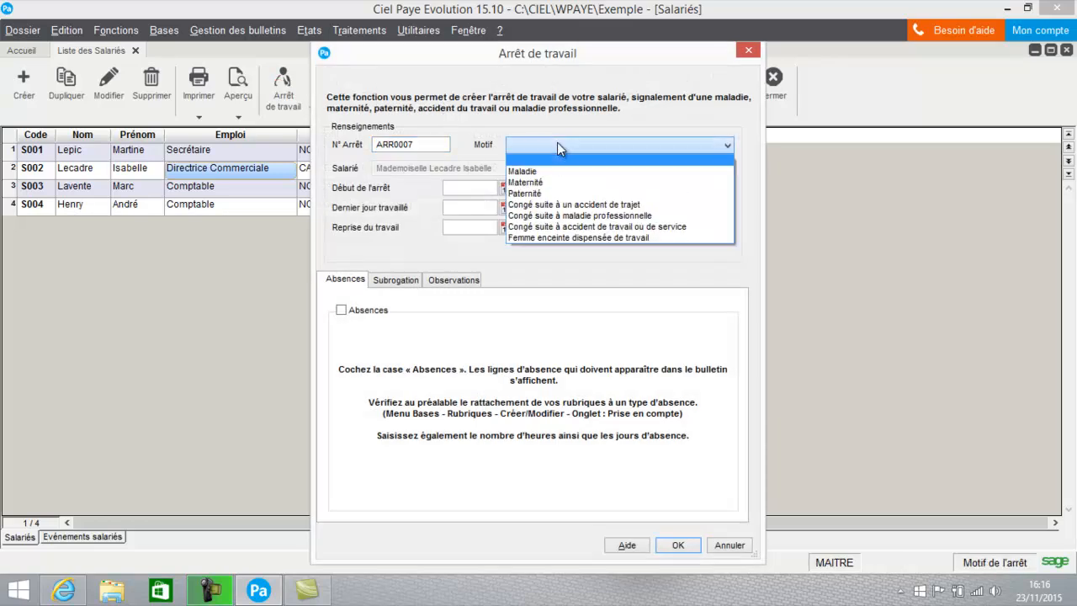
left_click(551, 173)
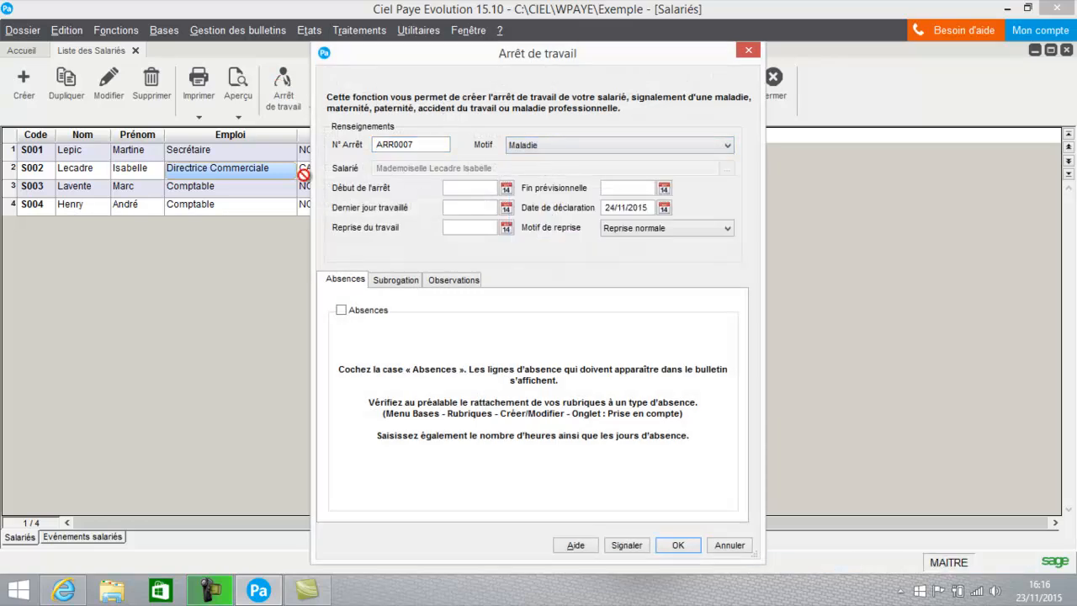
left_click(507, 187)
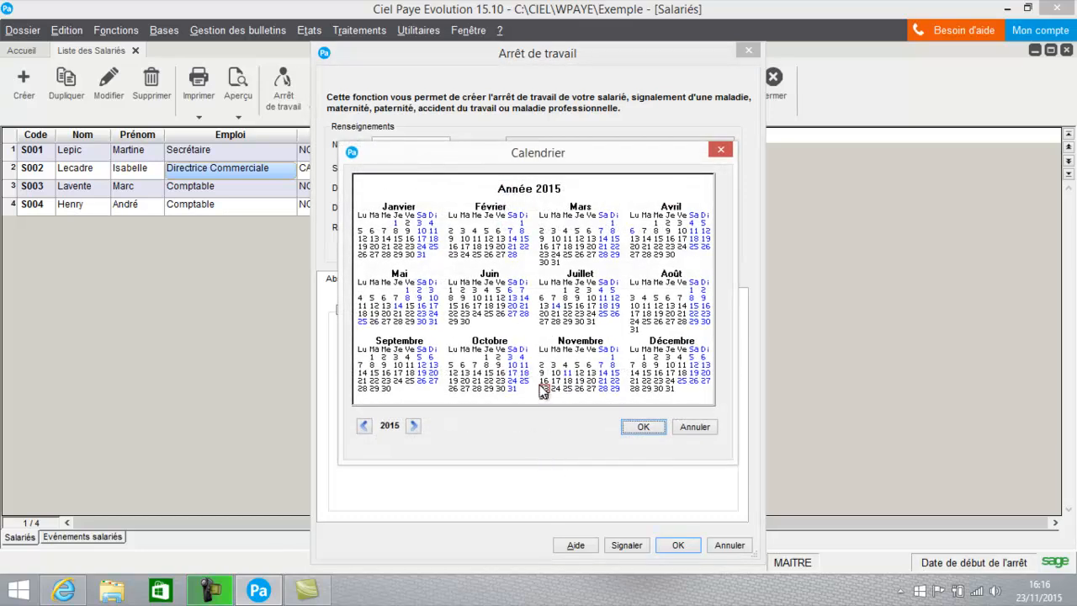
left_click(544, 386)
left_click(643, 427)
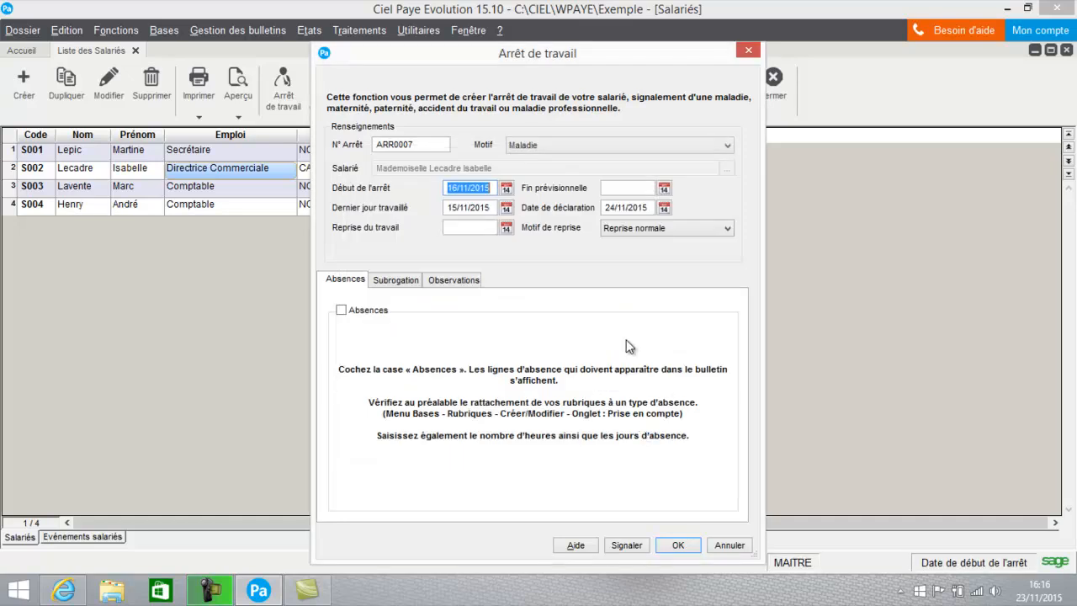
Set the expected end date to 21/11/2015 and include the absence lines
left_click(665, 189)
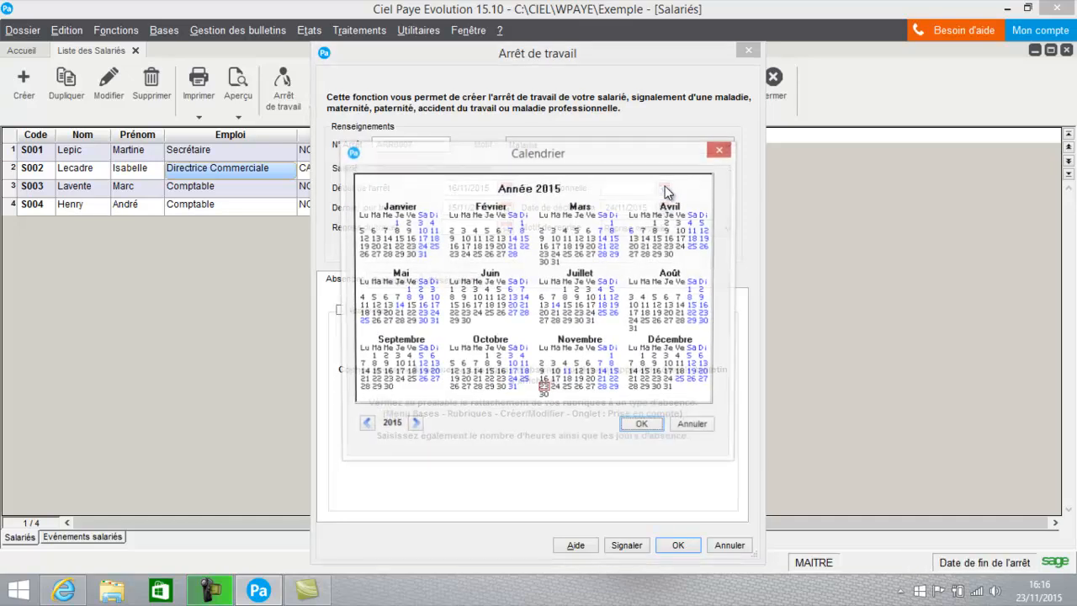
left_click(604, 383)
left_click(643, 427)
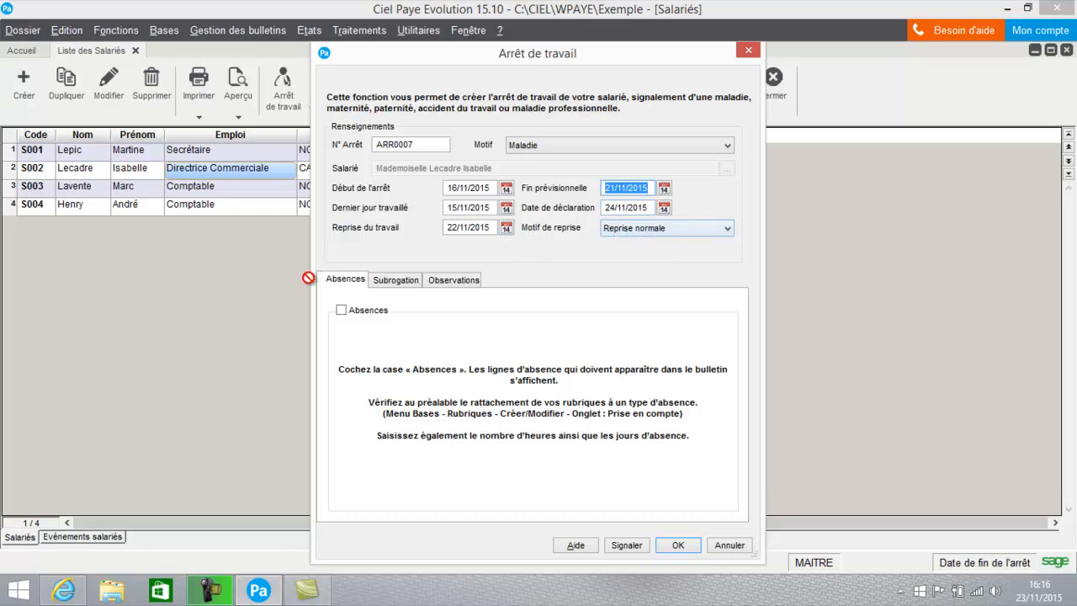
left_click(341, 310)
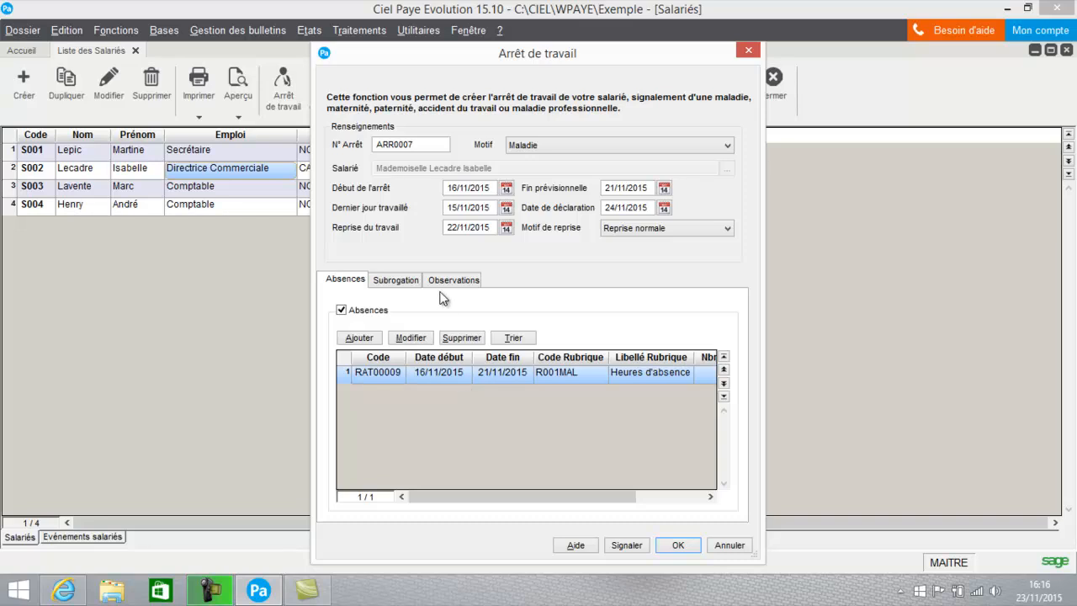
Tick Subrogation on the Subrogation tab, glance at Observations, and go back to Absences
left_click(396, 284)
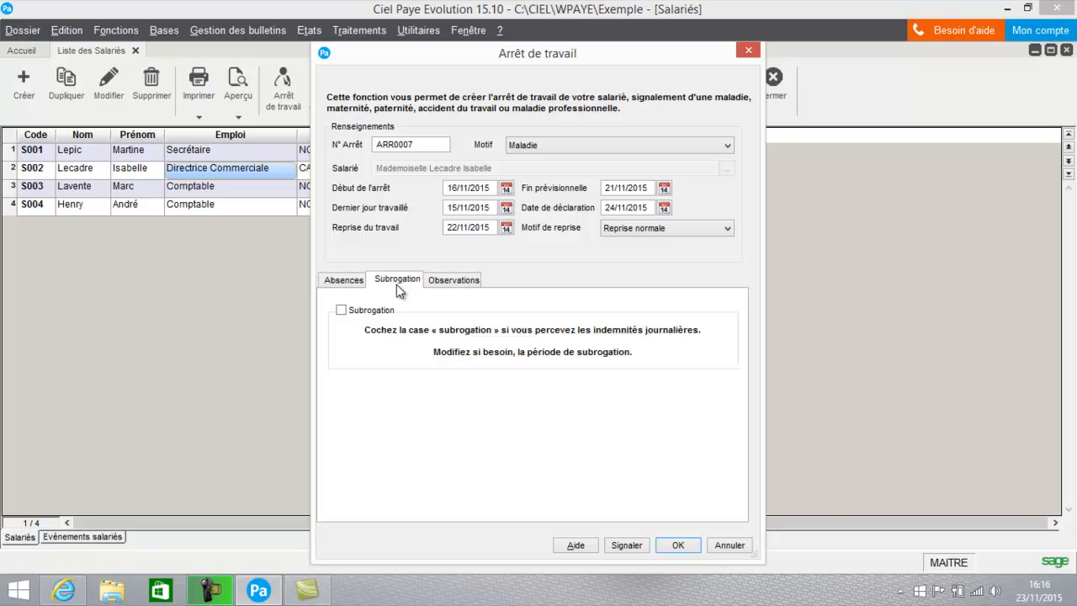
left_click(364, 311)
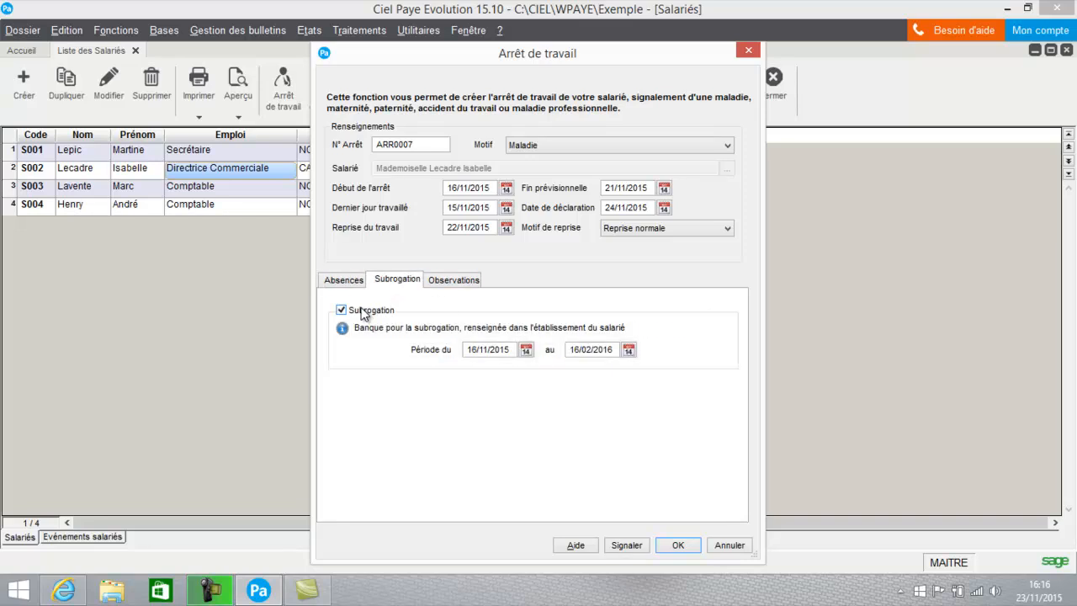
left_click(444, 281)
left_click(330, 280)
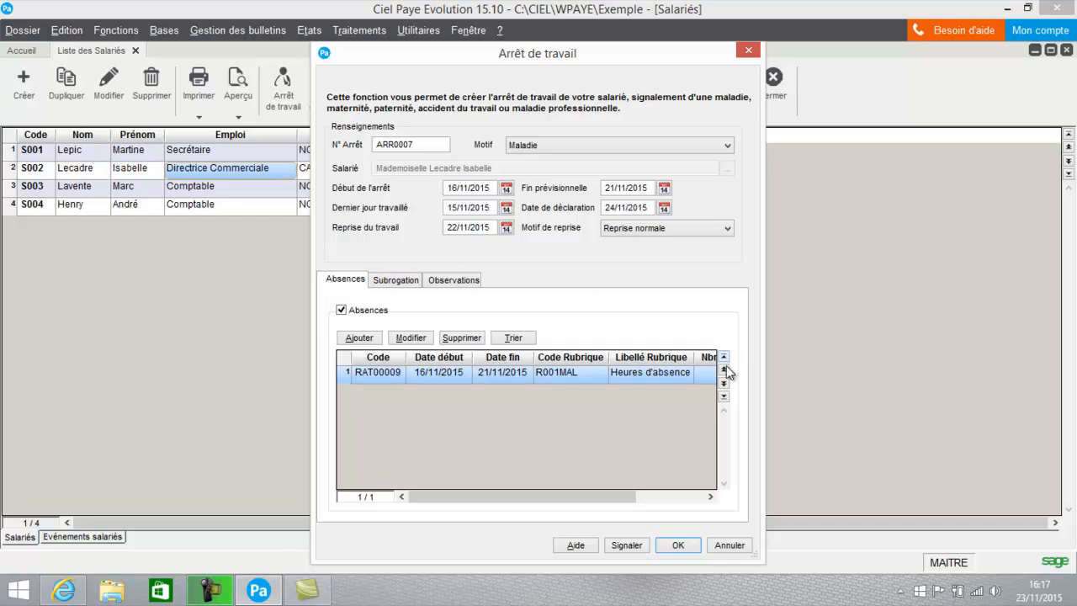
Signal the stoppage to DSN and maximize the Suivi des DSN Arrêts de travail list
left_click(627, 545)
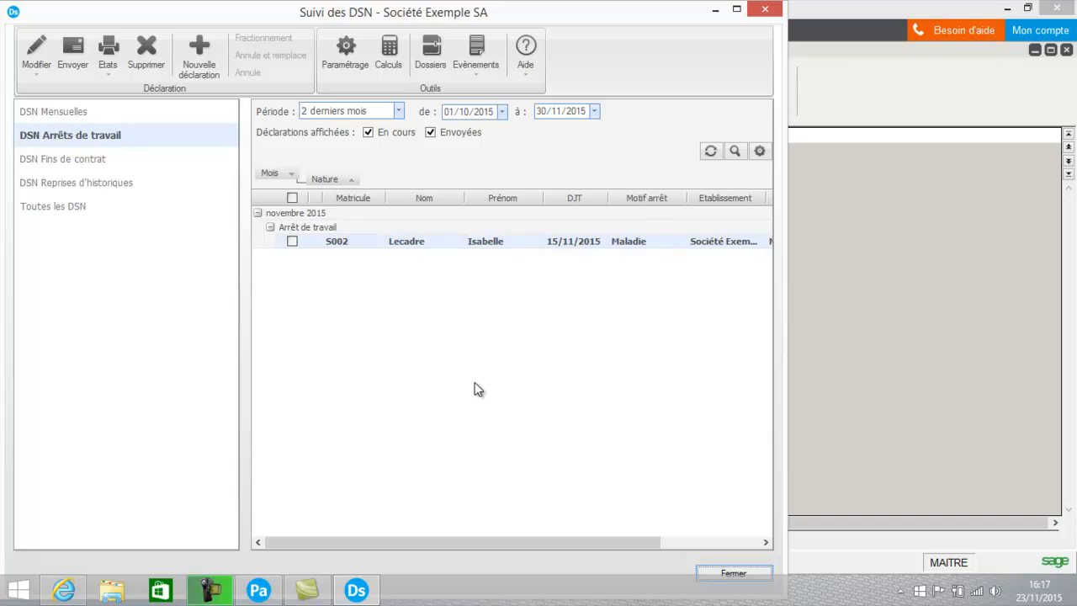
left_click(736, 10)
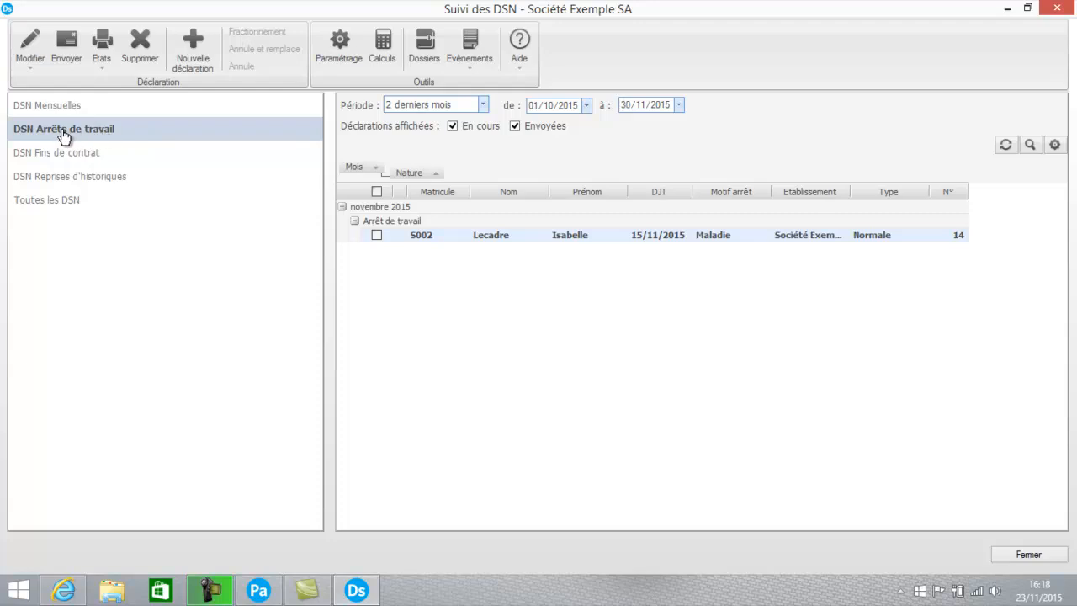
Open the Maladie signalement and run Contrôler, which reports 5 missing contact-detail errors
double_click(584, 234)
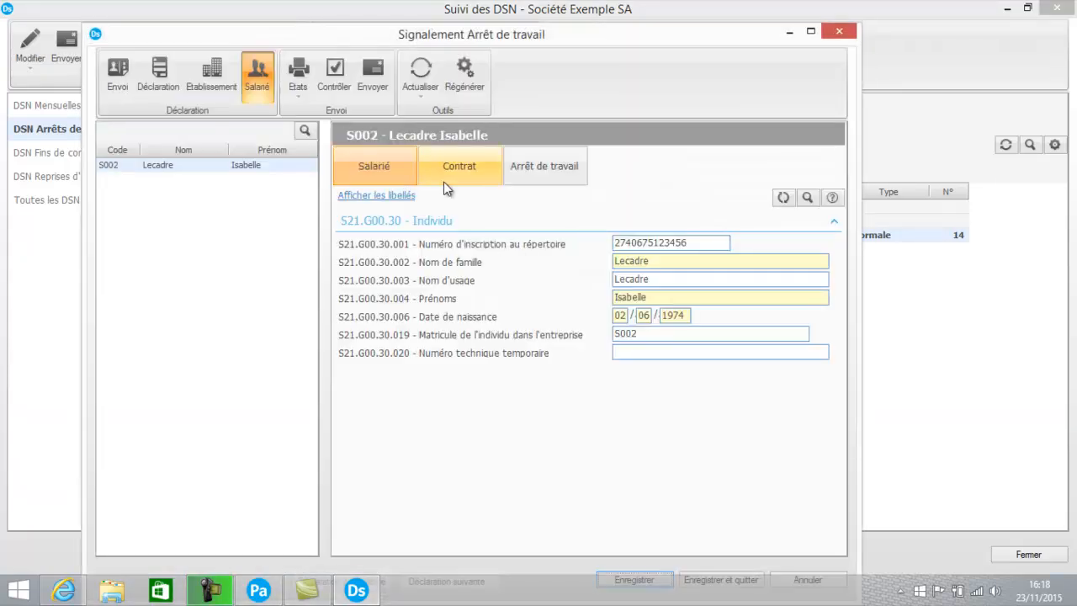
left_click(335, 80)
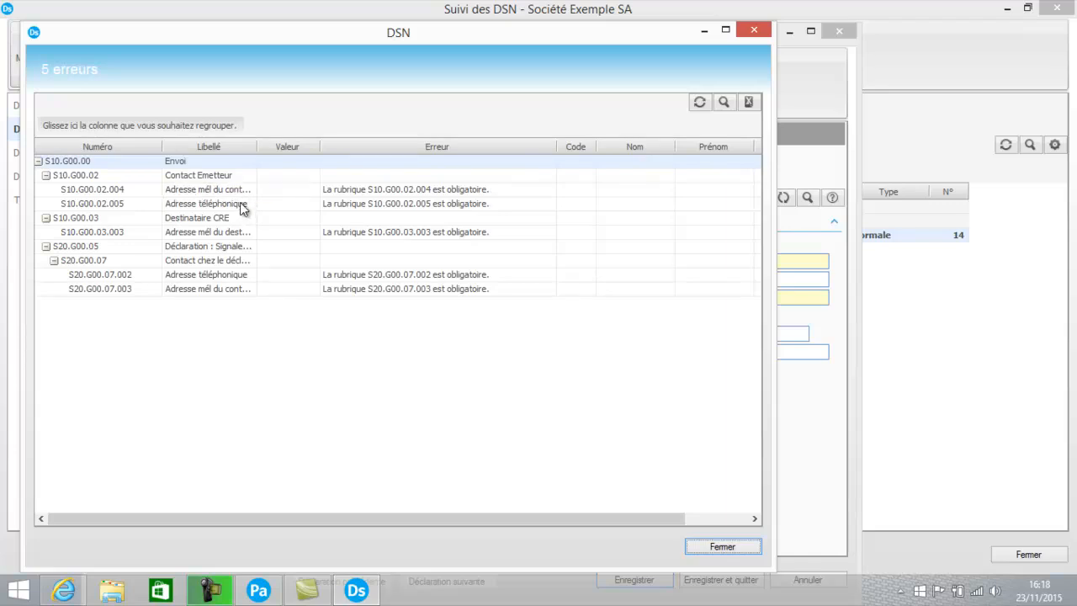
Widen the Libellé column to read the five errors, then close the list to the Déclaration section
left_click_drag(257, 146, 378, 149)
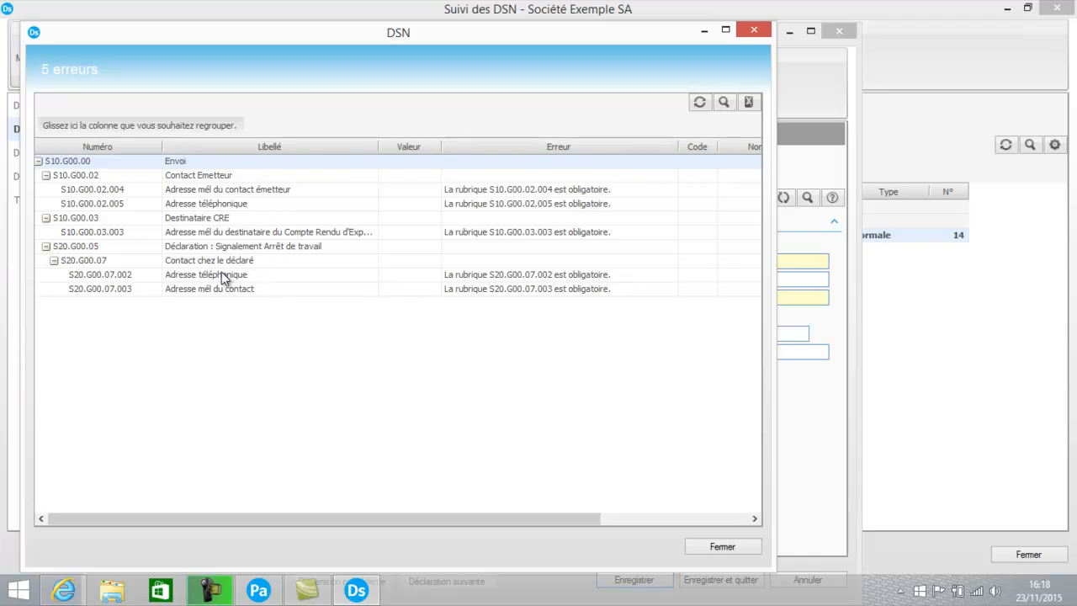
left_click(713, 547)
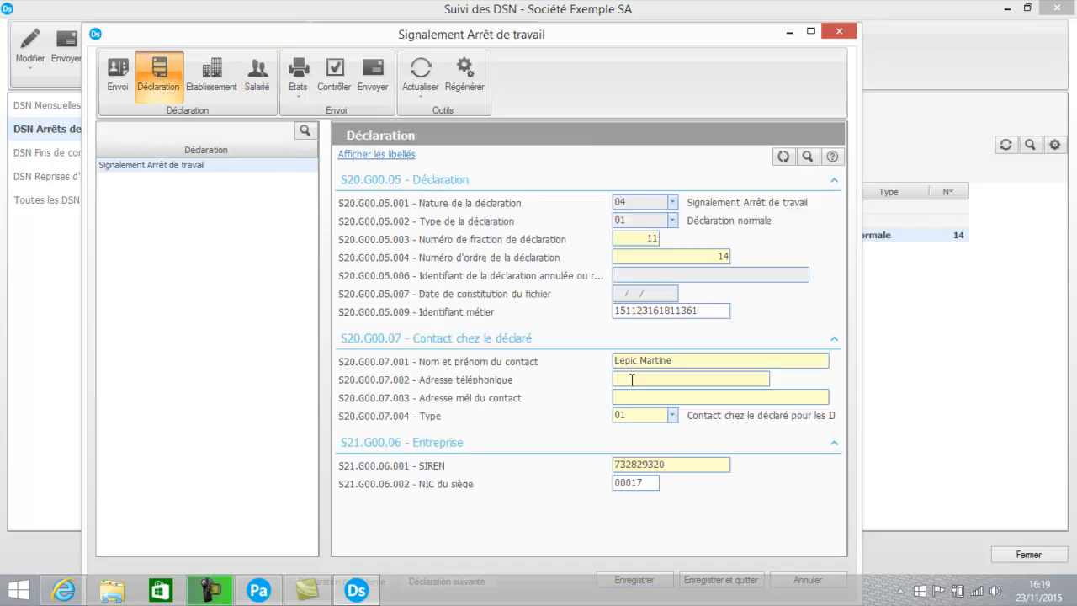
Enter the contact's phone number and e-mail address in the Déclaration section
left_click(640, 381)
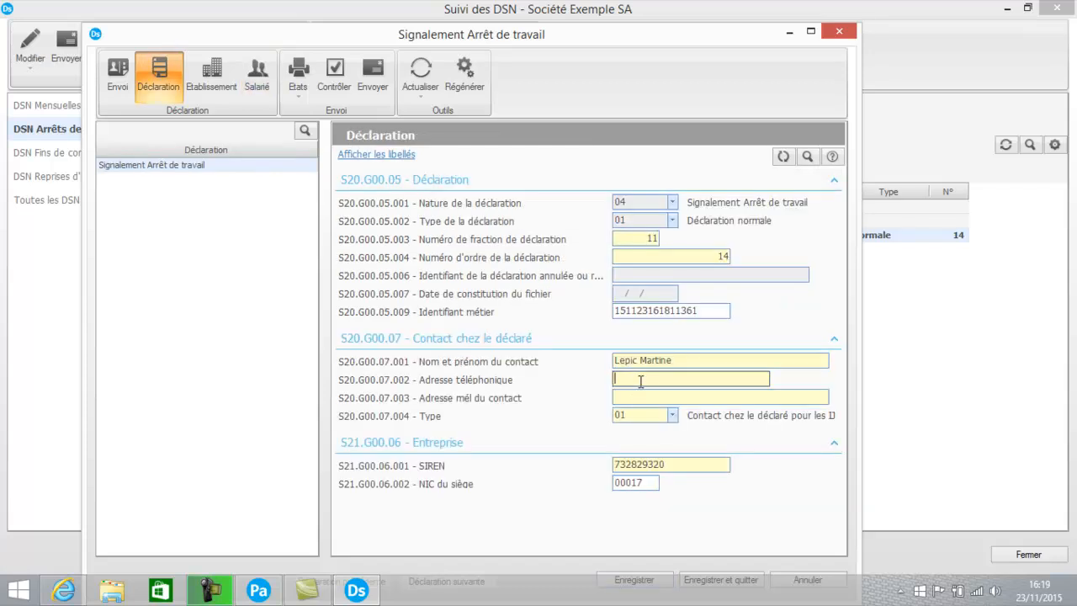
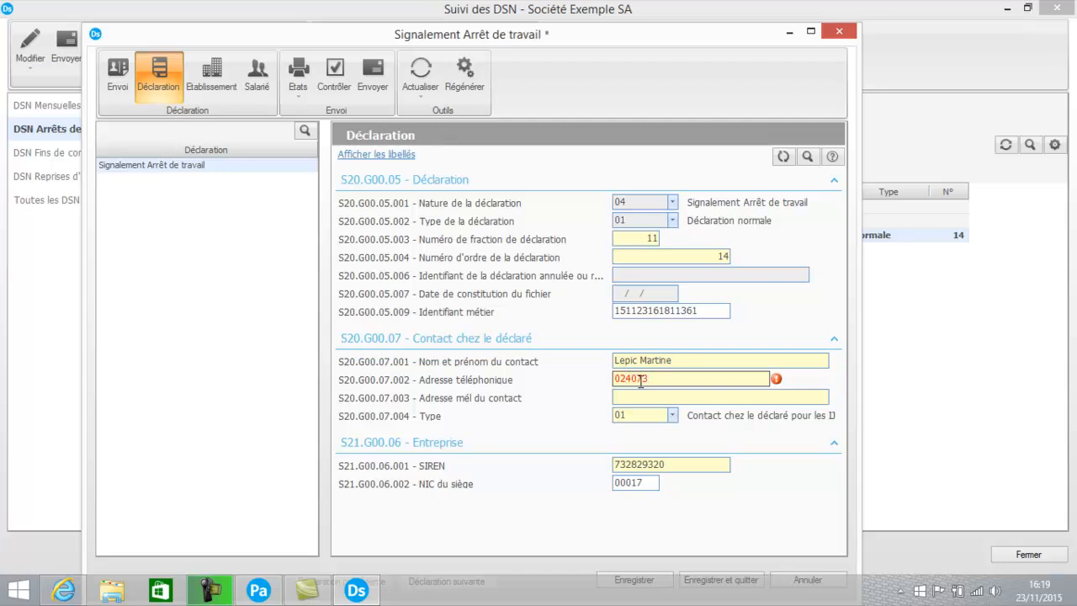
left_click(636, 397)
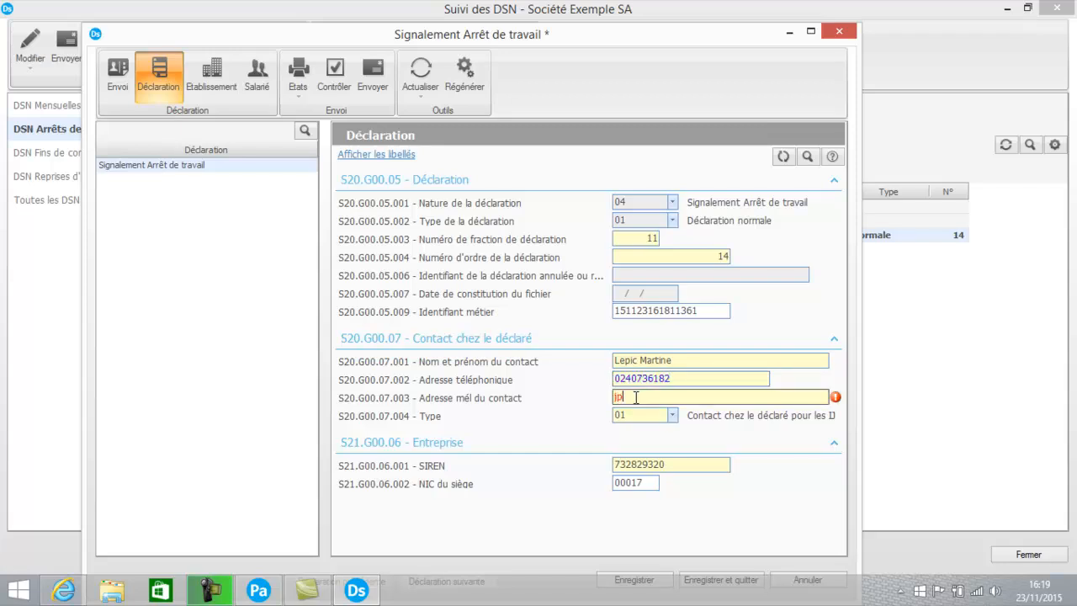
key("Tab")
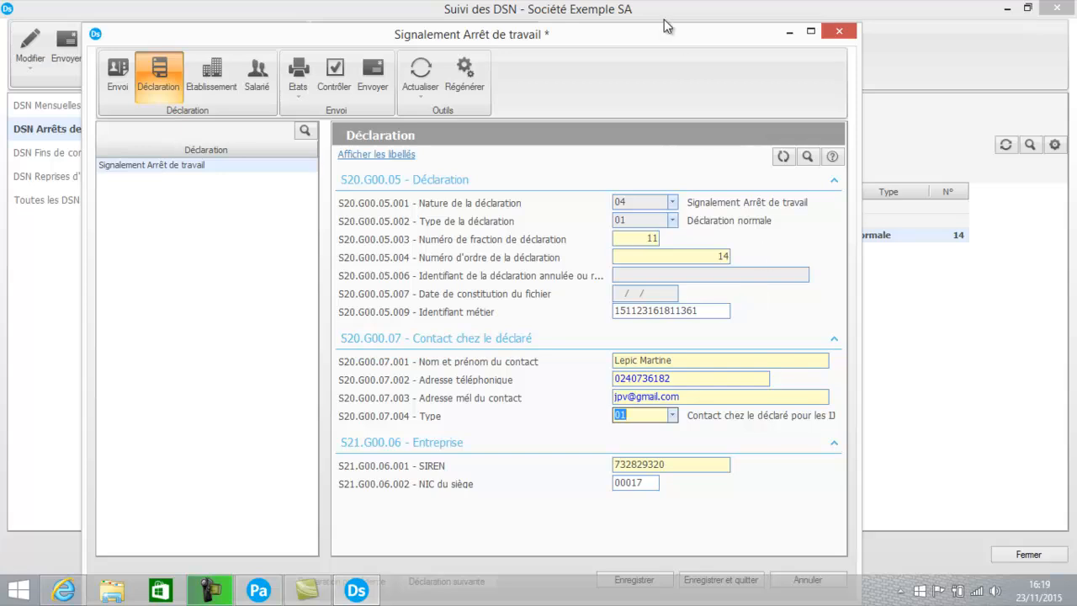
Save the signalement and re-run the check, which now reports Aucune erreur
left_click_drag(660, 36, 660, 14)
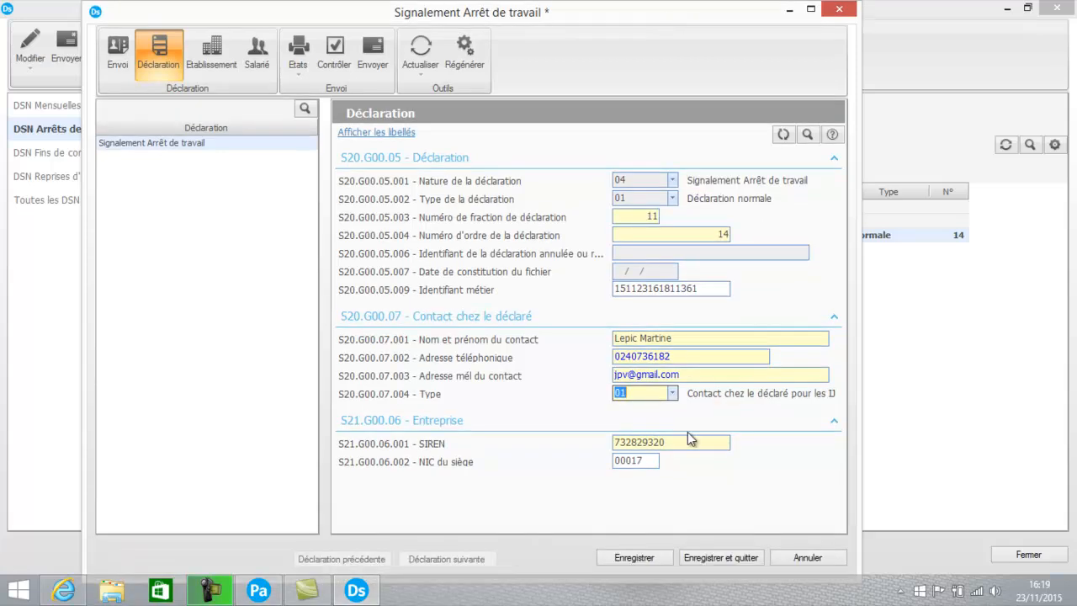
left_click(634, 555)
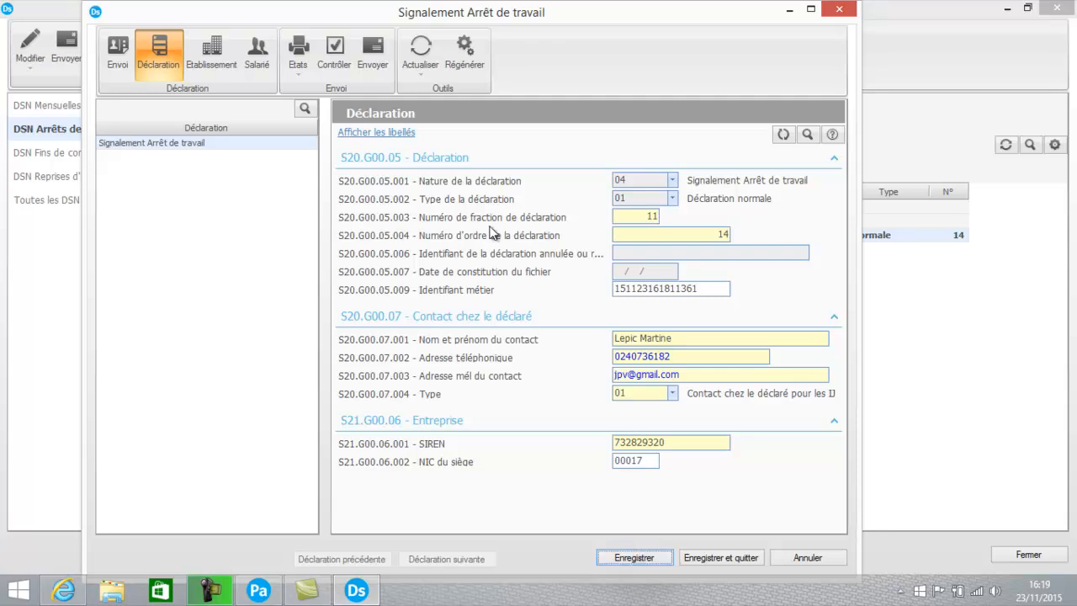
left_click(335, 58)
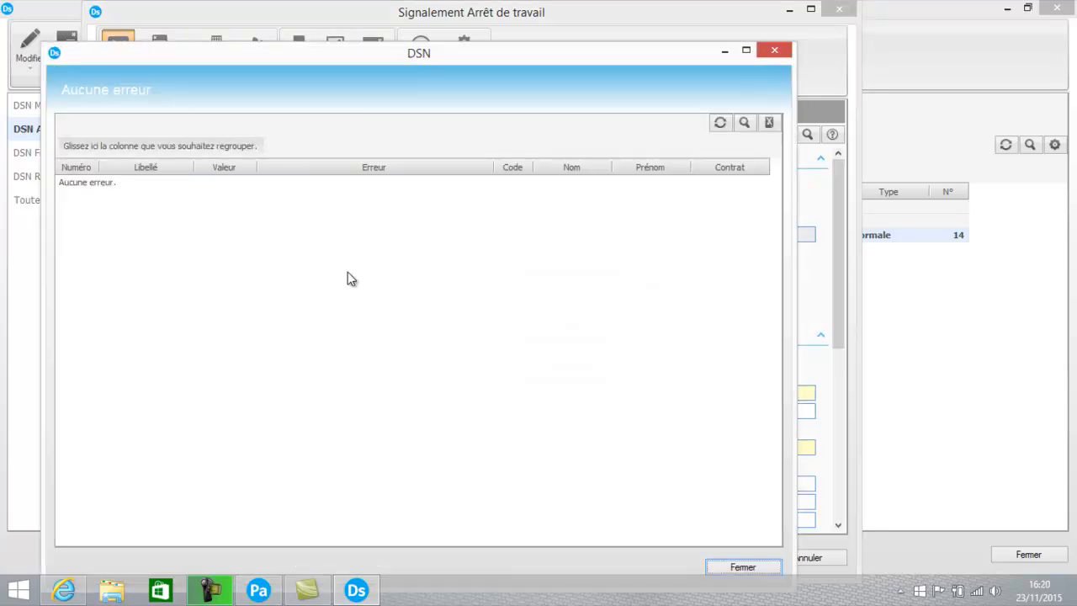
Close the Aucune erreur result, save and quit the signalement, then send it and confirm
left_click(757, 568)
left_click(744, 562)
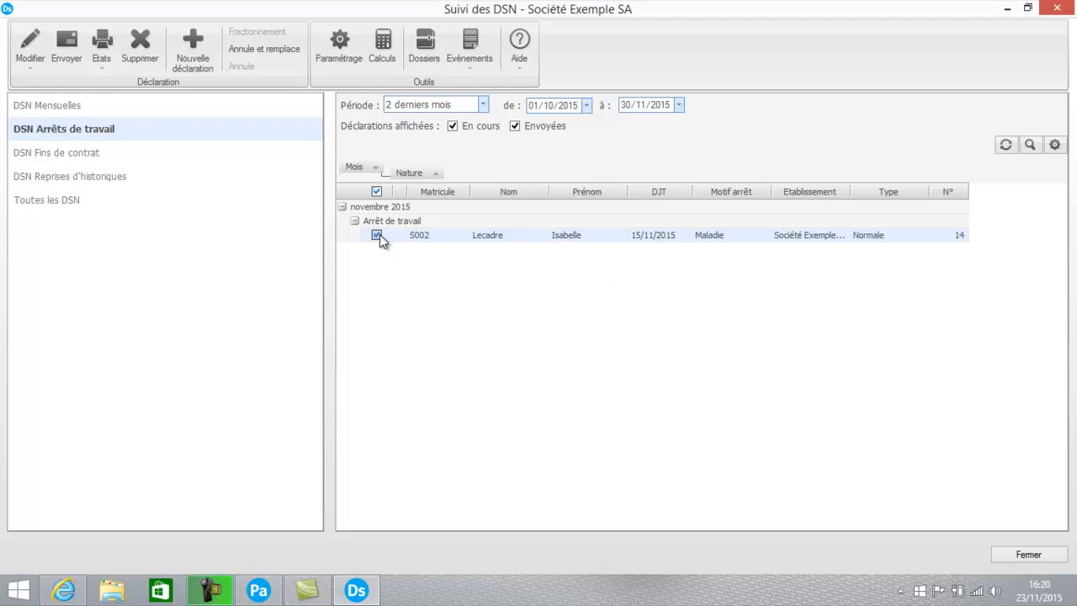
left_click(69, 54)
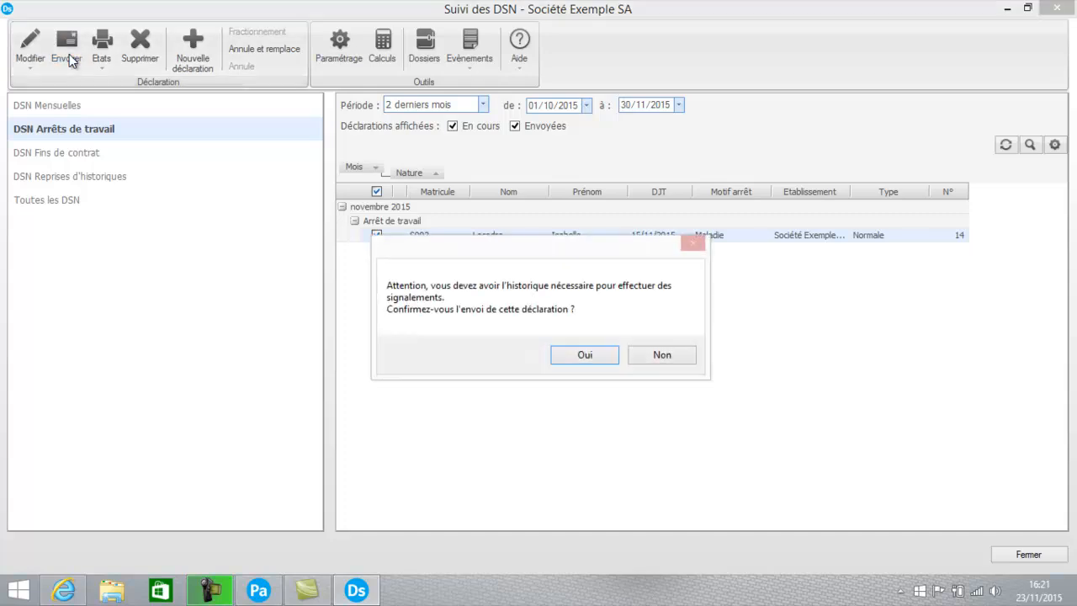
left_click(567, 355)
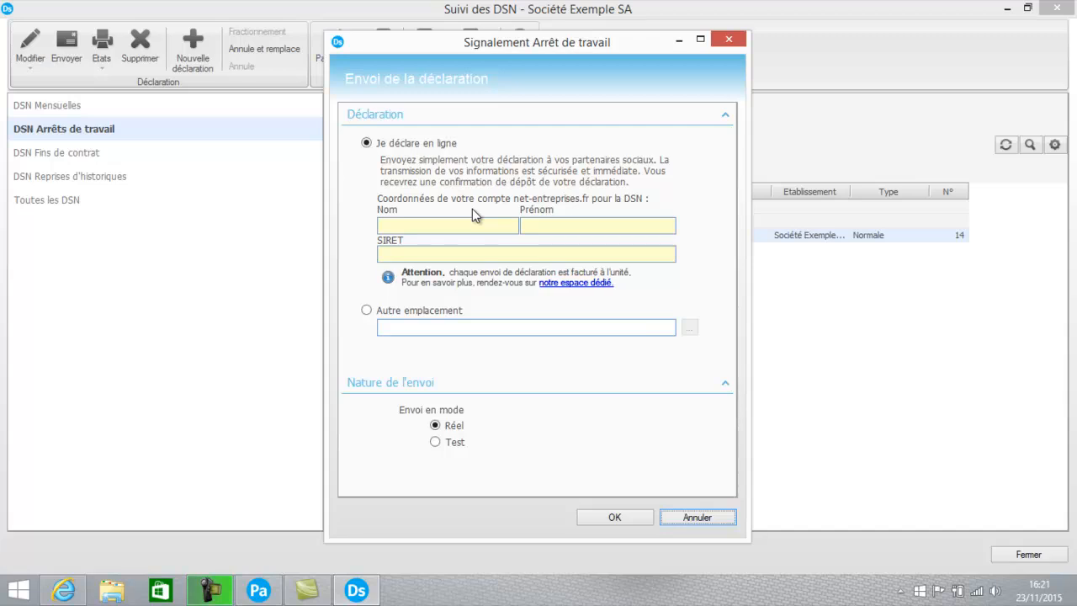
Export the signalement in Test mode to 'Signalement arret de travail.txt' on the desktop
left_click(366, 310)
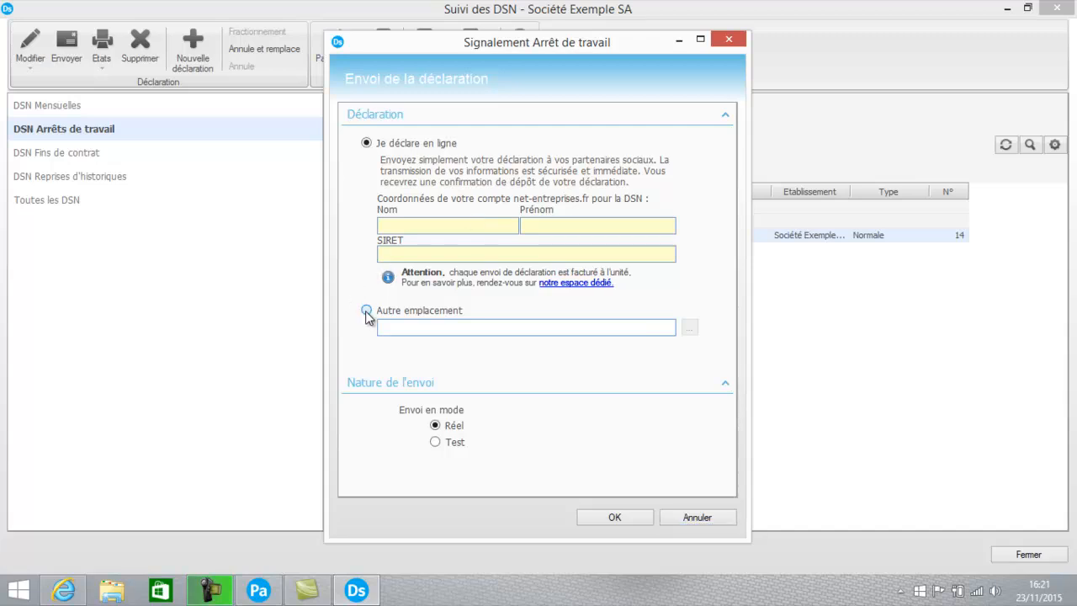
left_click(450, 448)
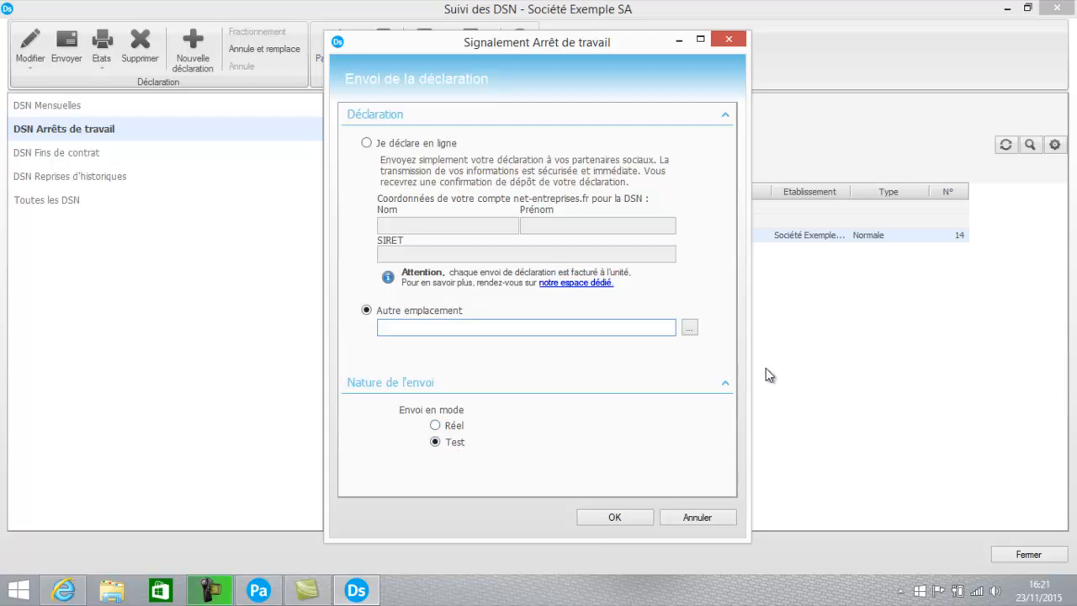
left_click(690, 327)
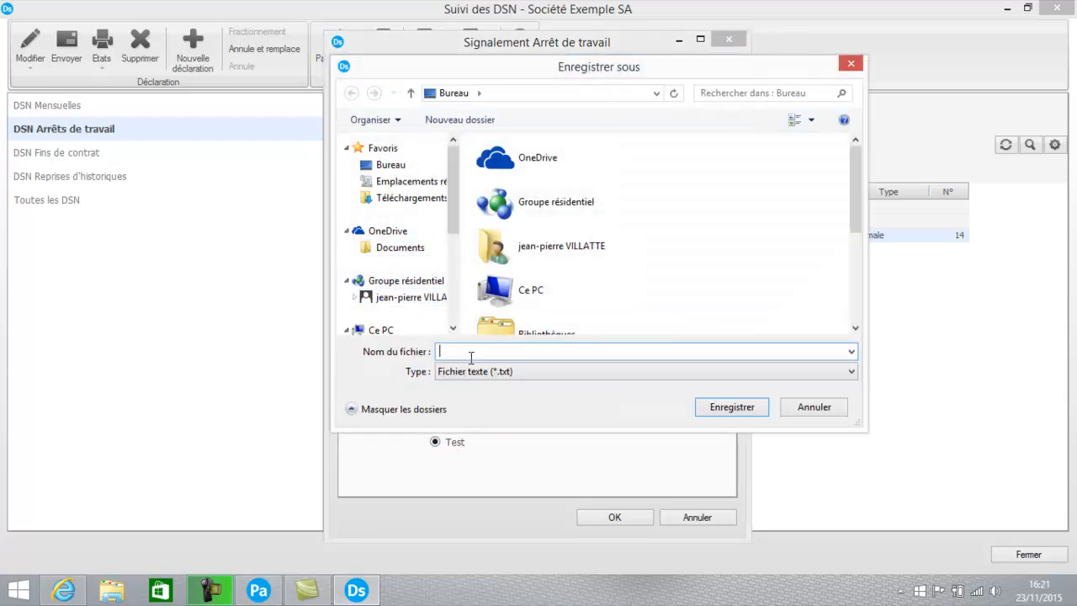
type("DSN")
key("BackSpace")
key("BackSpace")
key("BackSpace")
type("Signalement arret de travail")
left_click(731, 413)
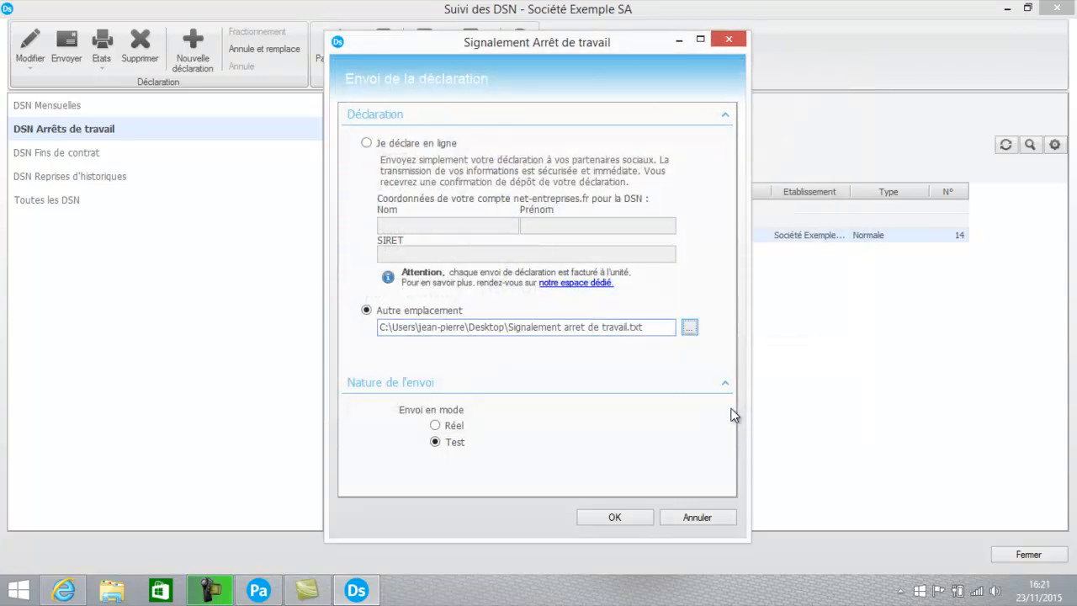
left_click(609, 517)
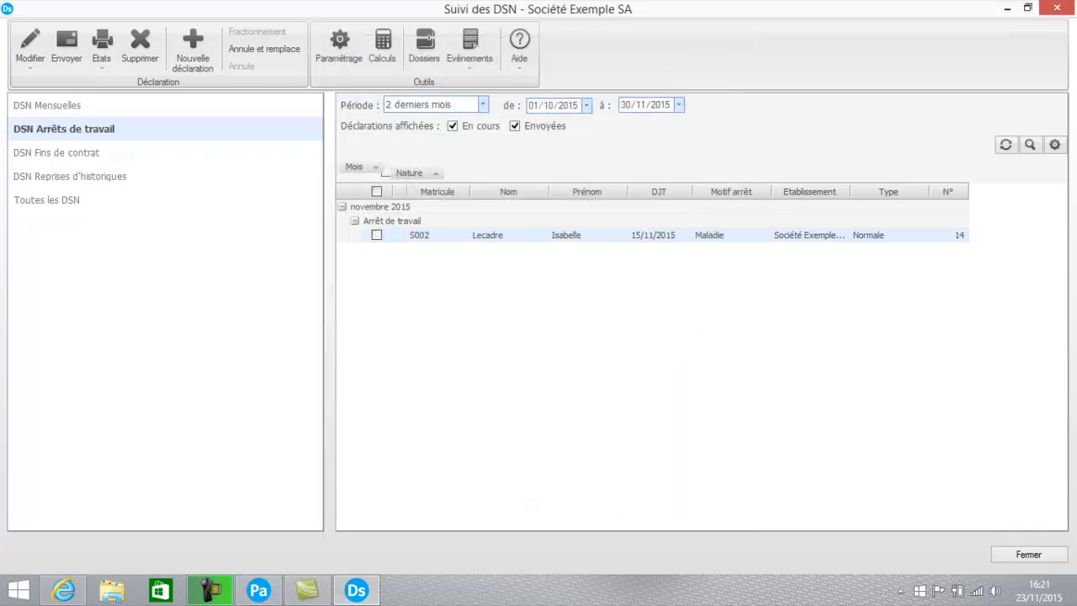
Minimize all windows, move Signalement arret de travail.txt to the desktop centre, then restore Ciel DSN
left_click(1007, 7)
left_click(1007, 7)
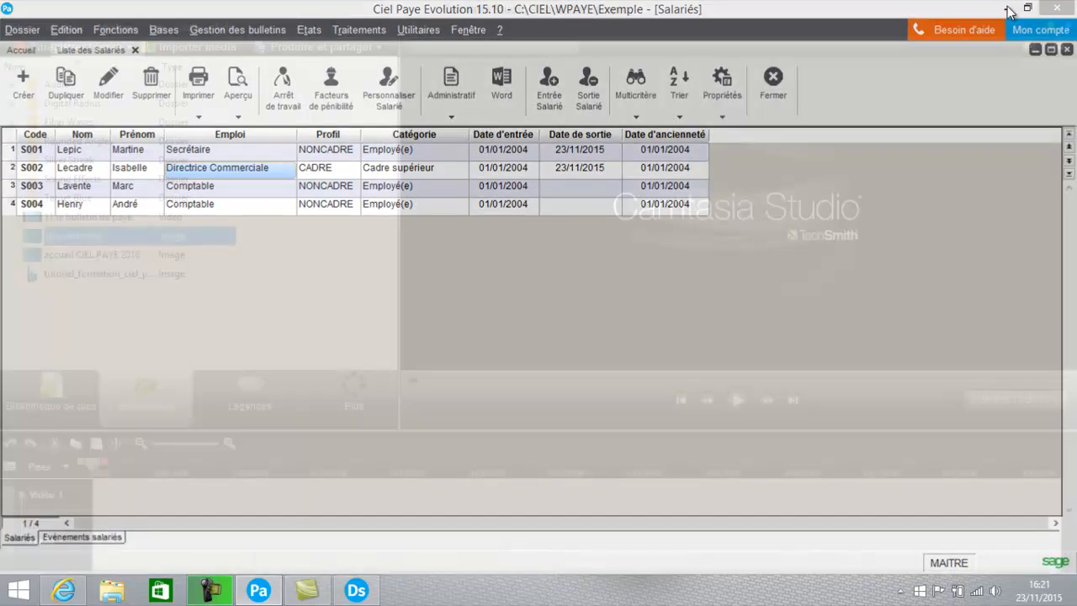
left_click(1008, 8)
left_click(1009, 9)
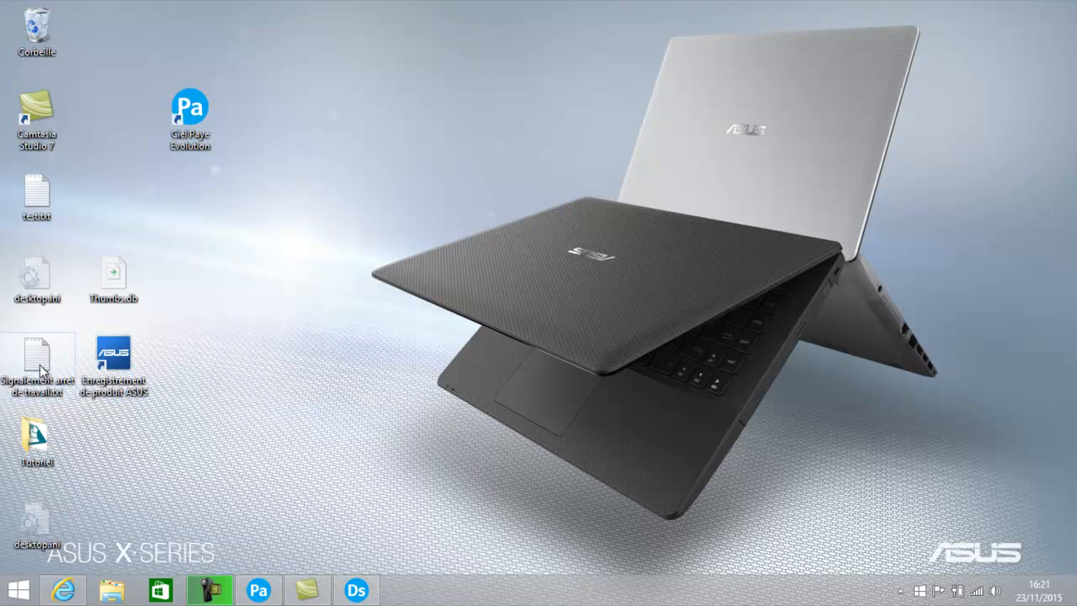
left_click_drag(39, 364, 250, 241)
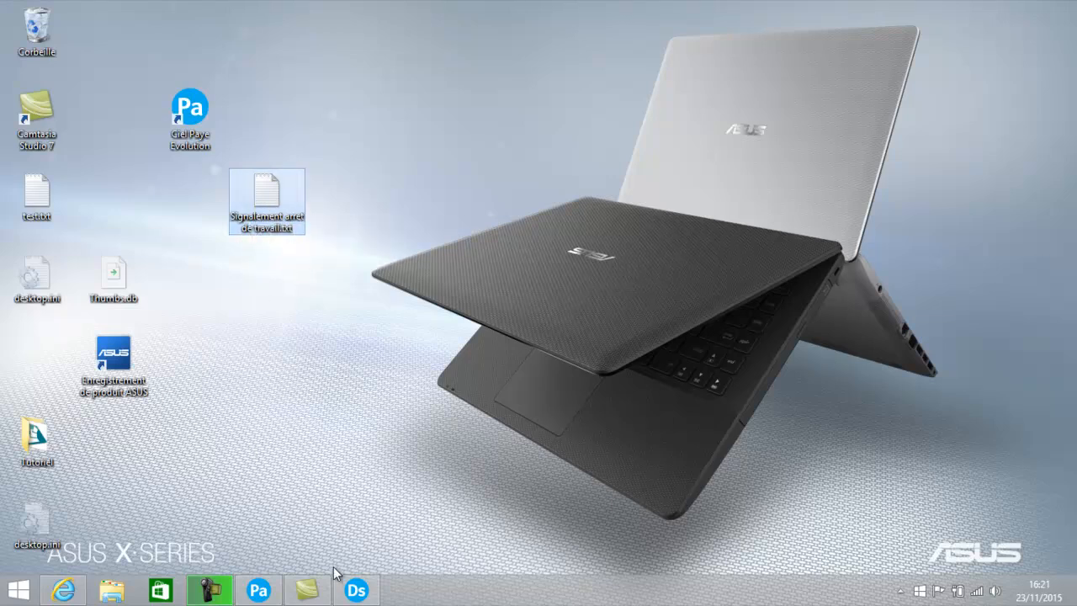
left_click(354, 589)
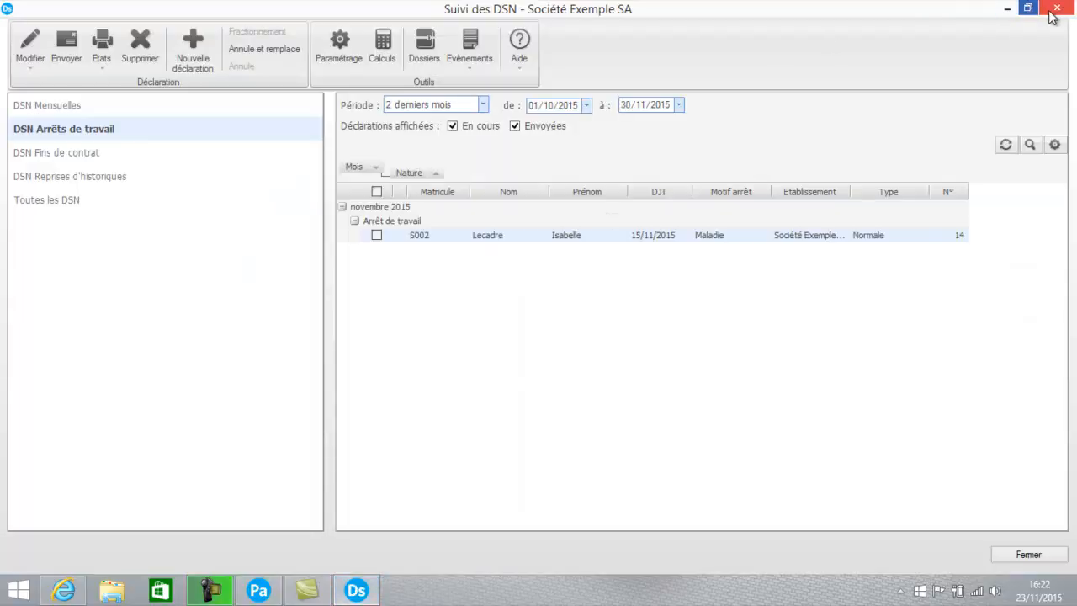
Close Suivi des DSN and the Liste des Salariés, returning to the Ciel Paye window
left_click(1028, 556)
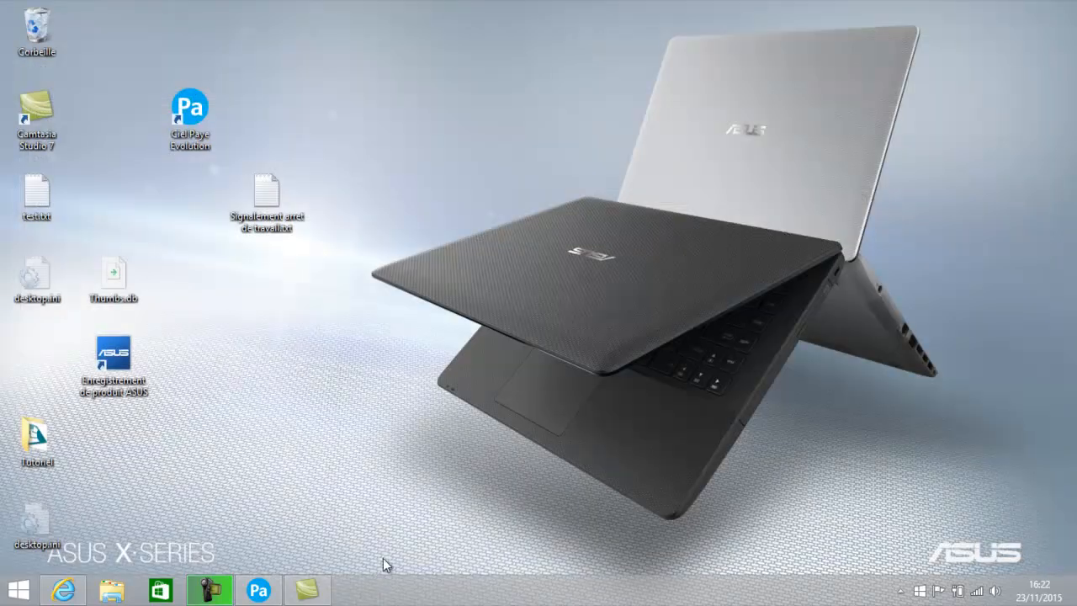
left_click(261, 590)
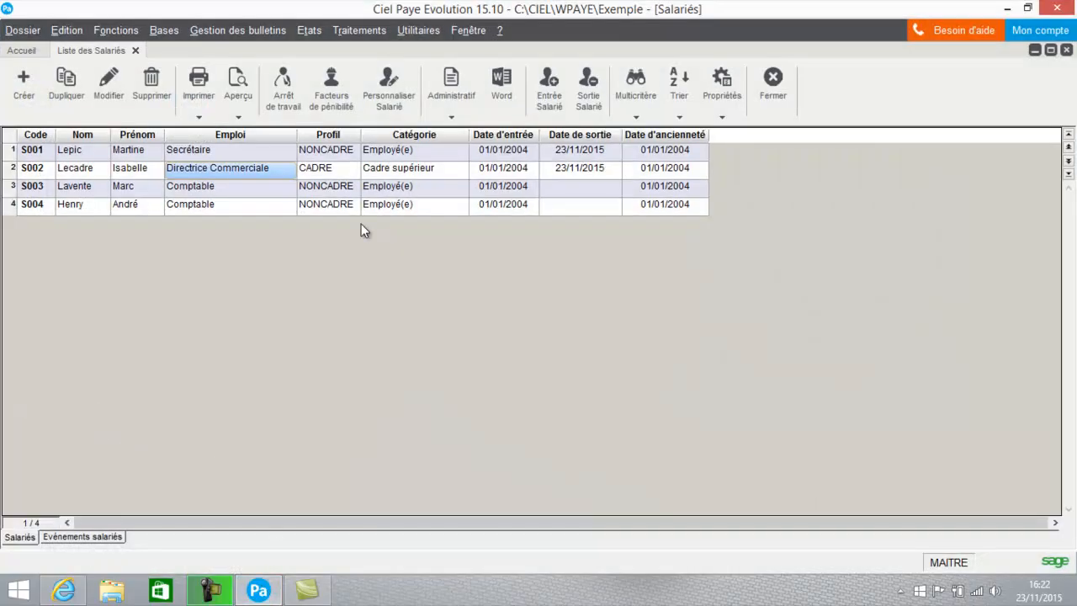
left_click(773, 80)
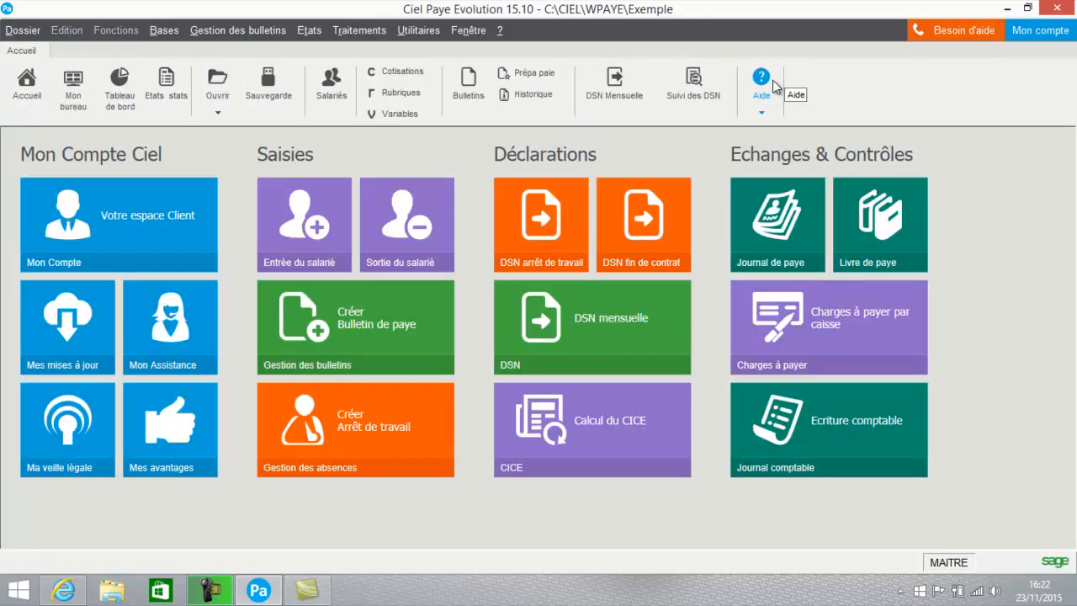
Reopen Suivi des DSN via Traitements > Ciel Déclarations Sociales > DSN
left_click(357, 31)
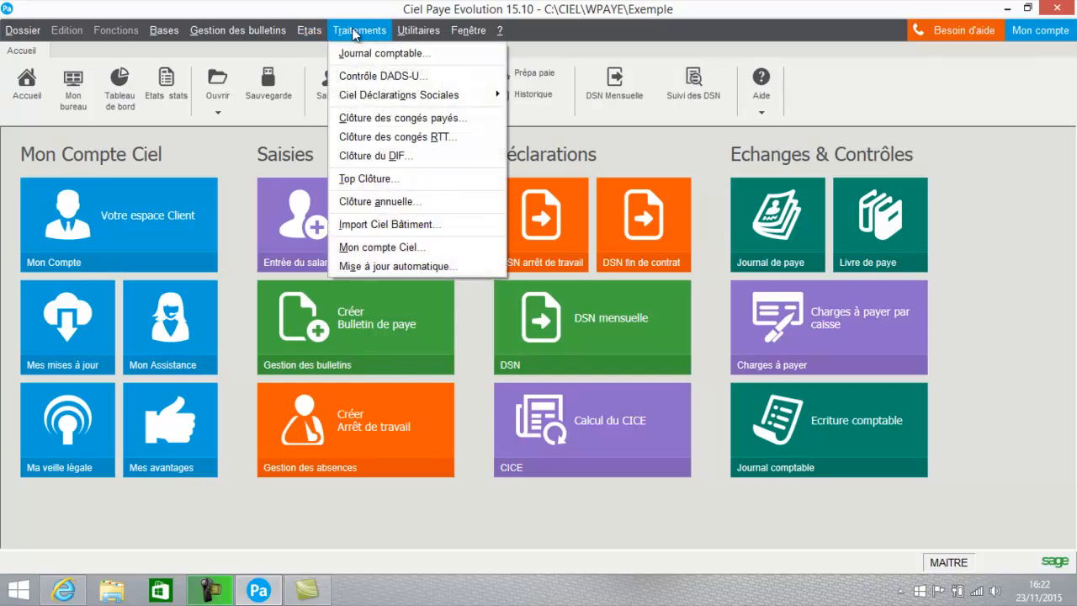
mouse_move(421, 95)
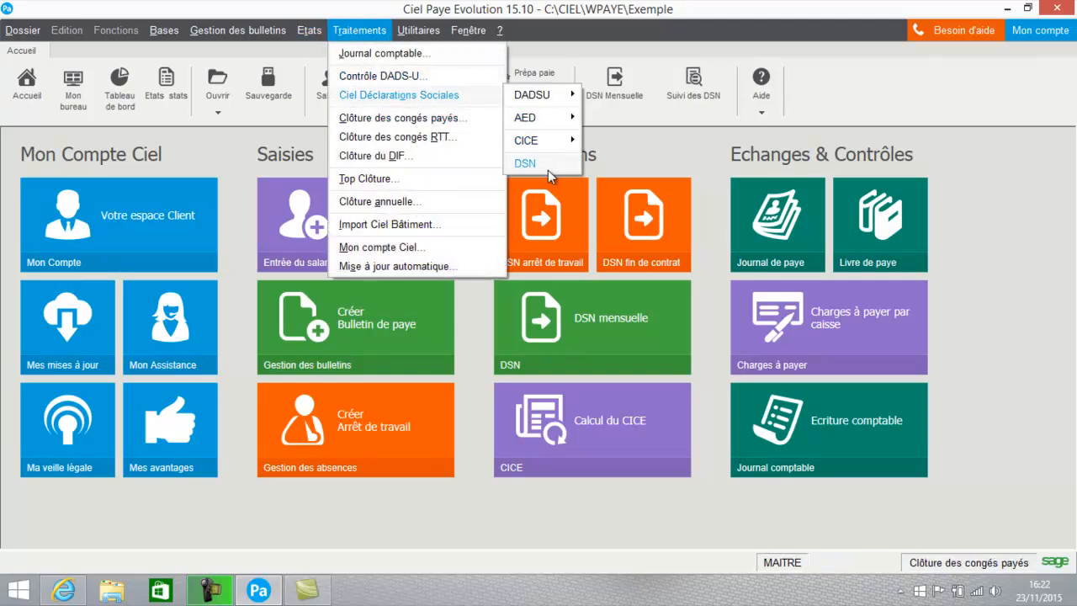
mouse_move(548, 169)
left_click(642, 257)
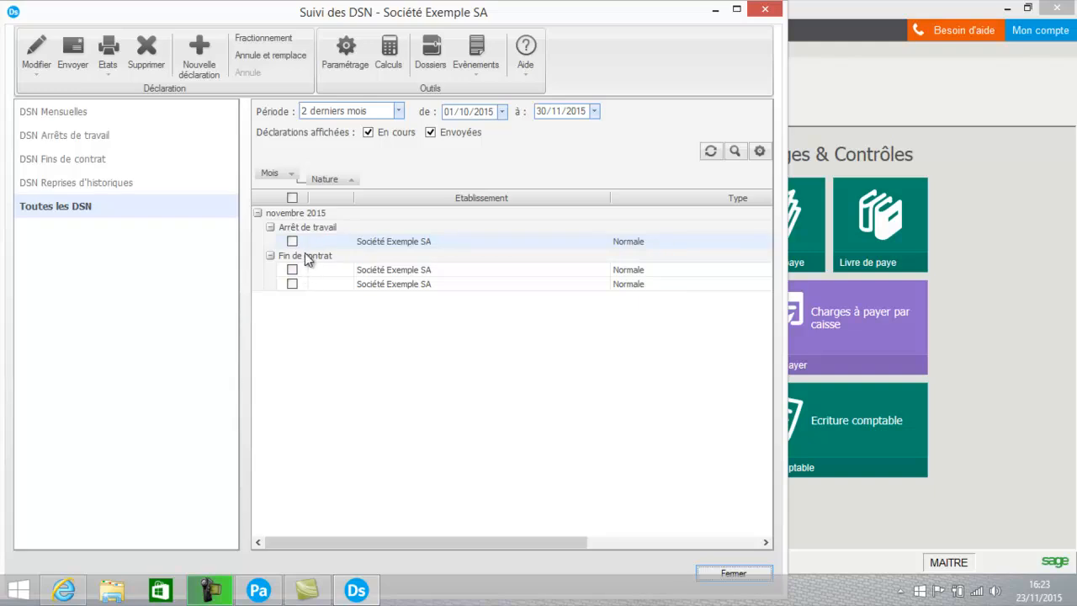
Maximize DSN tracking, filter to DSN Arrêts de travail, and select the November declaration
left_click(292, 242)
left_click(737, 9)
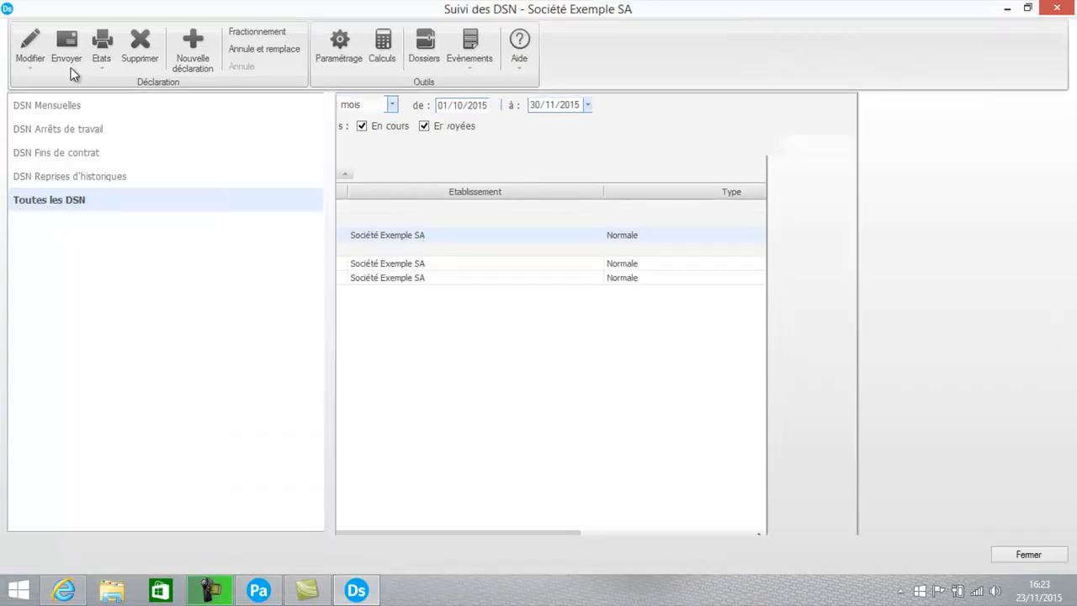
left_click(74, 132)
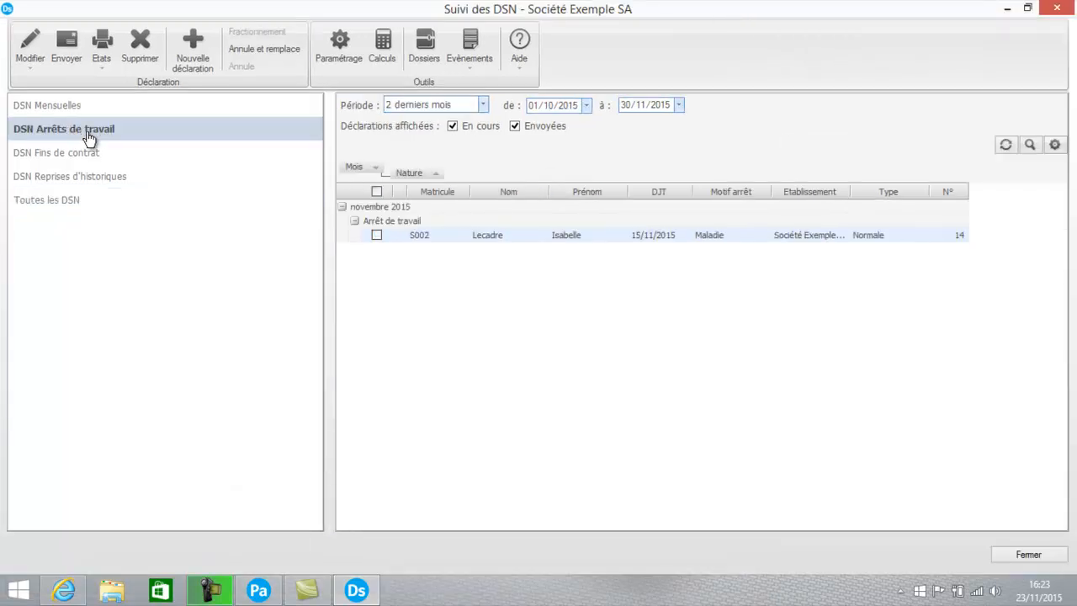
left_click(376, 235)
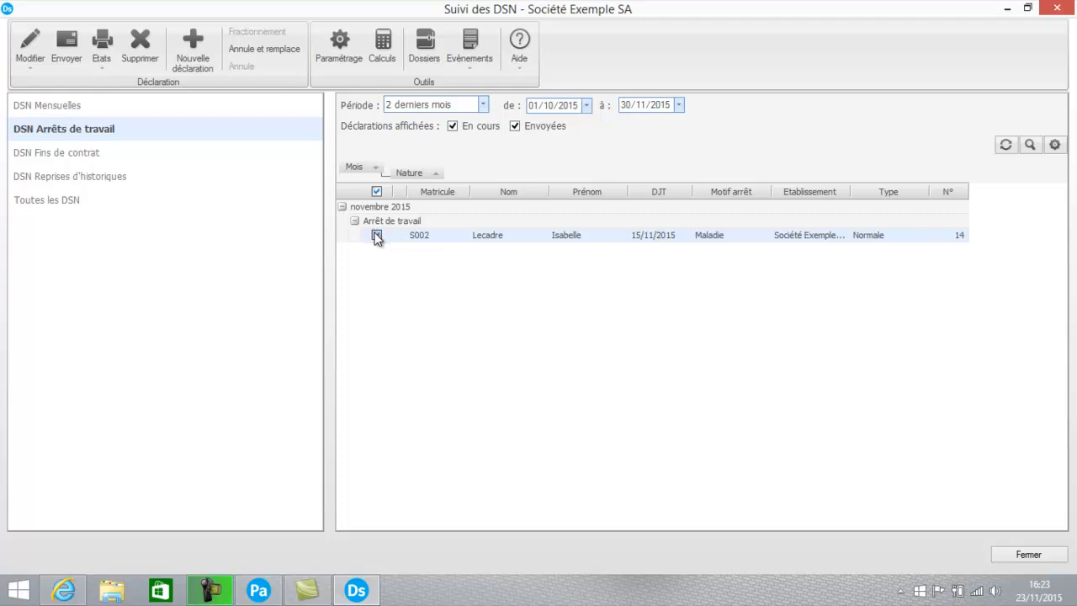
Start sending the November work-stoppage declaration, confirm with Oui, then cancel the send
left_click(69, 53)
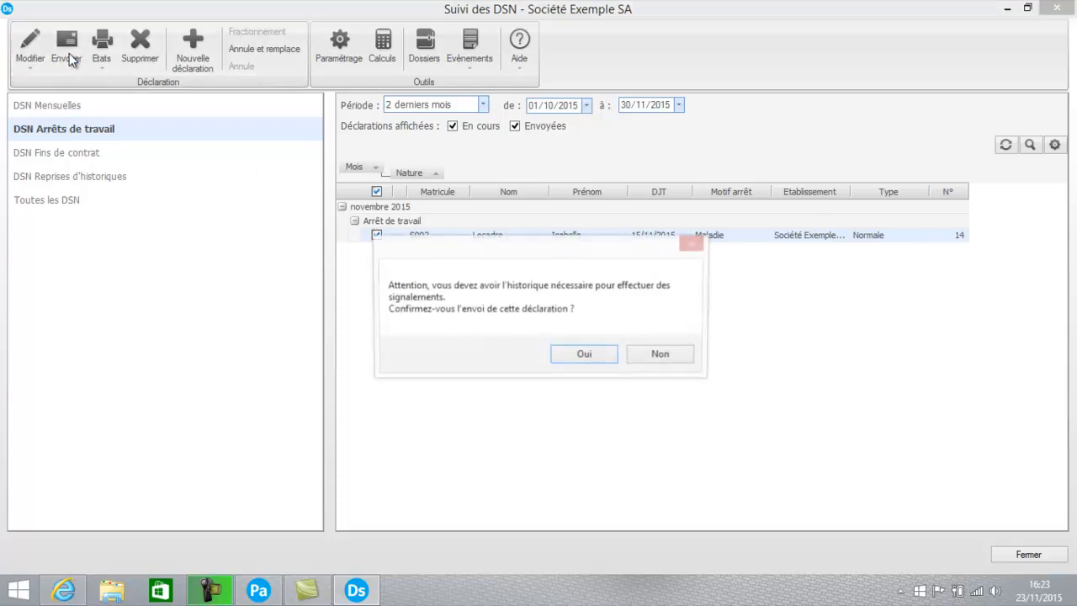
left_click(599, 356)
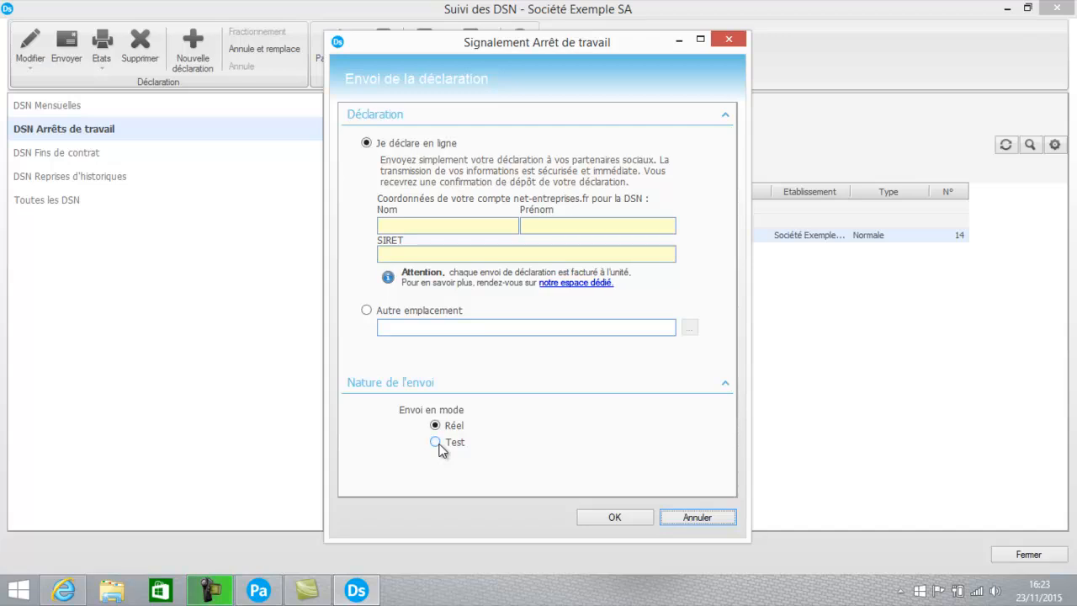
left_click(685, 516)
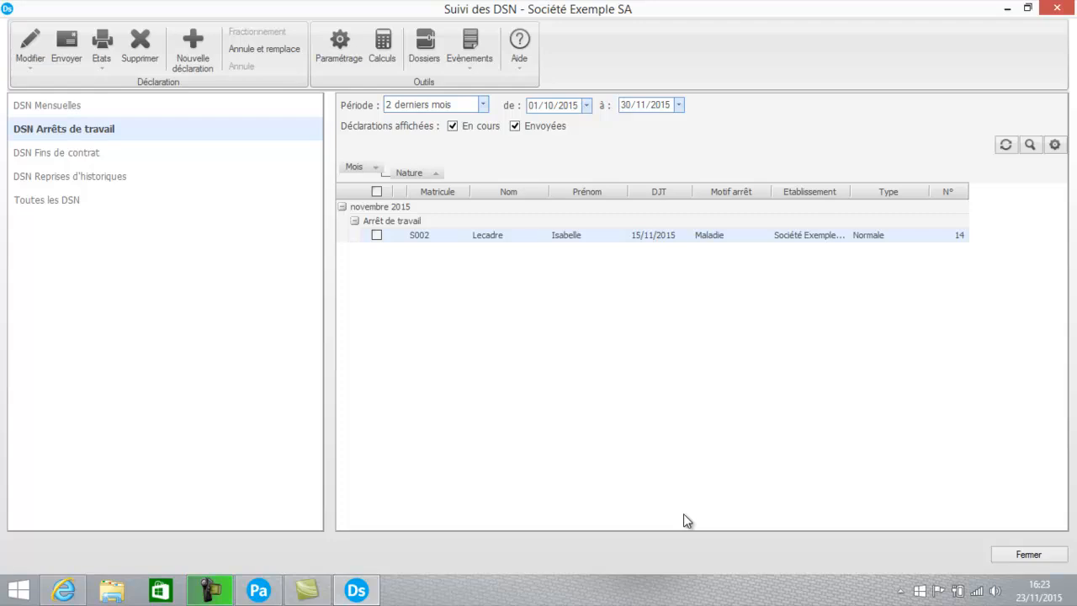